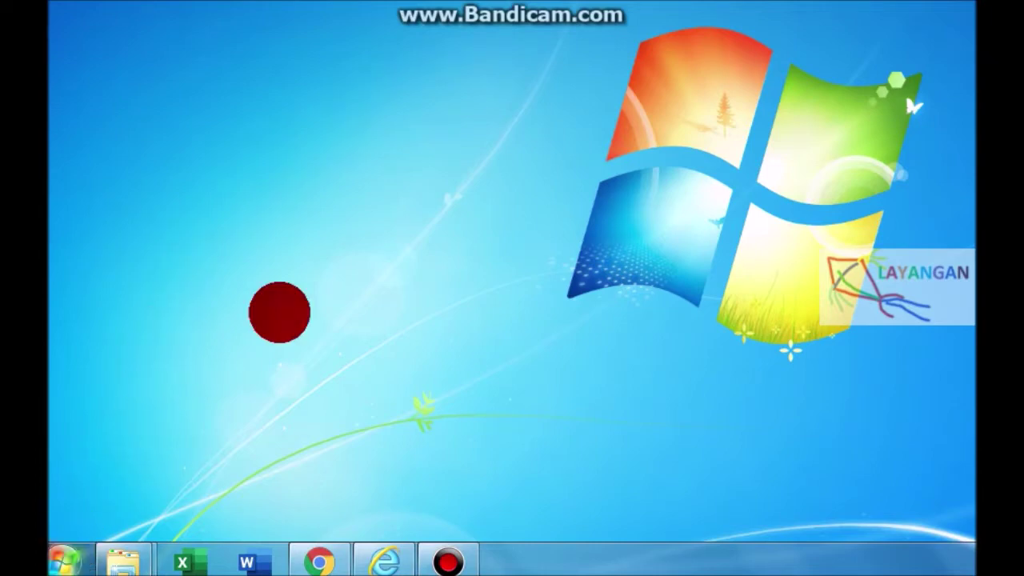
- Launch Recuva and move past the wizard's welcome page to the file type choice
left_click(64, 558)
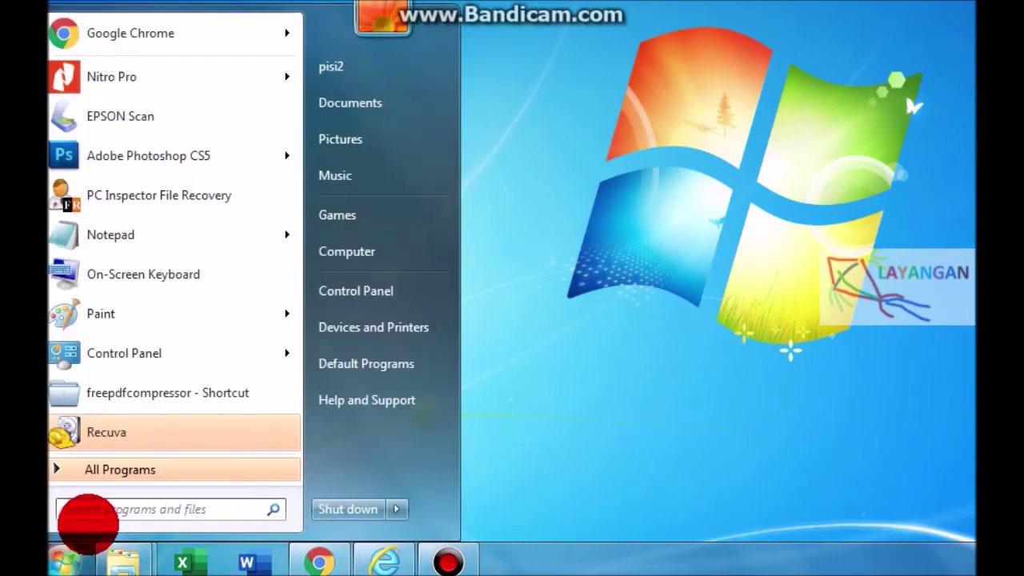
left_click(119, 434)
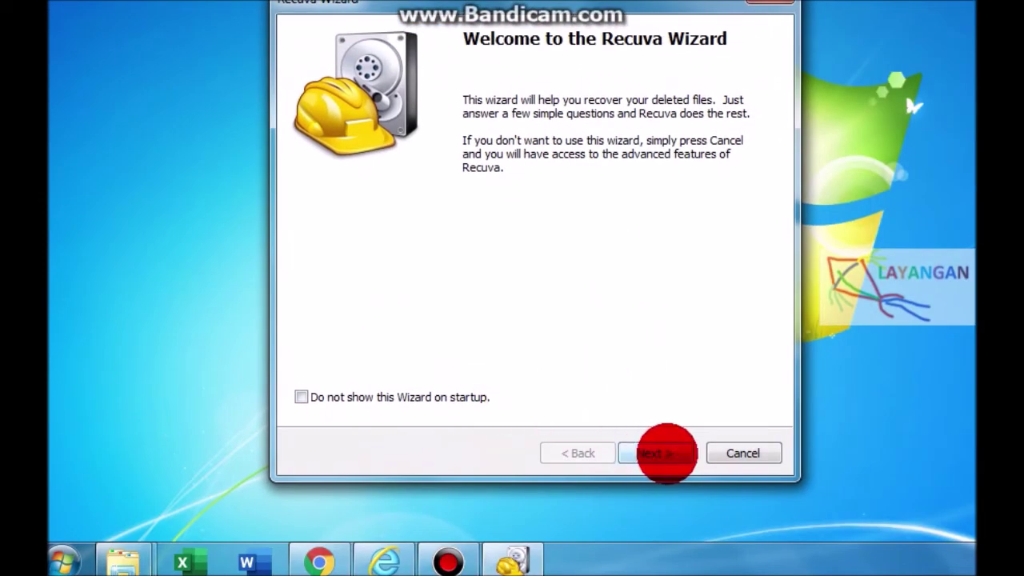
left_click(656, 453)
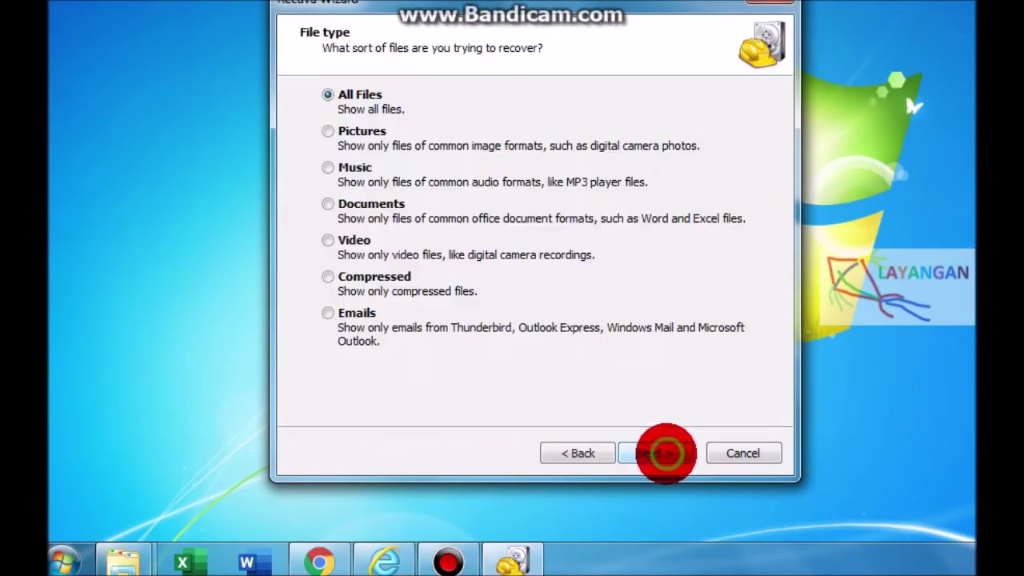
left_click(328, 131)
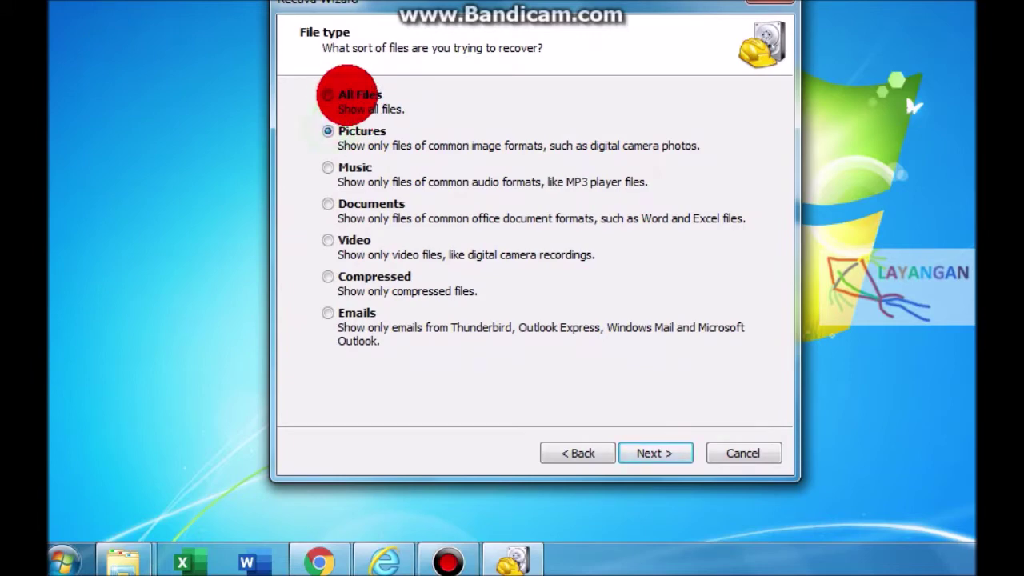
left_click(346, 94)
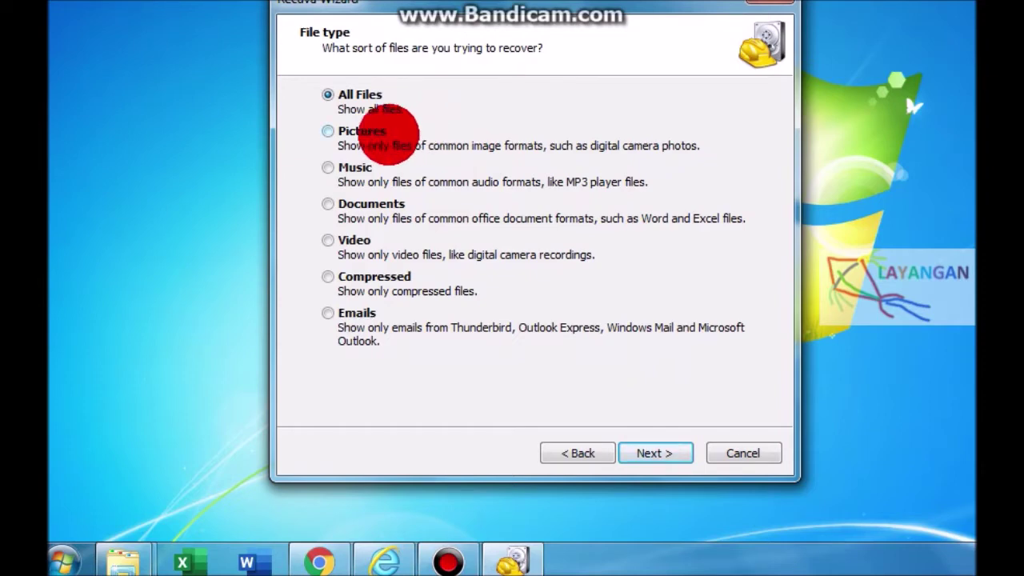
left_click(342, 132)
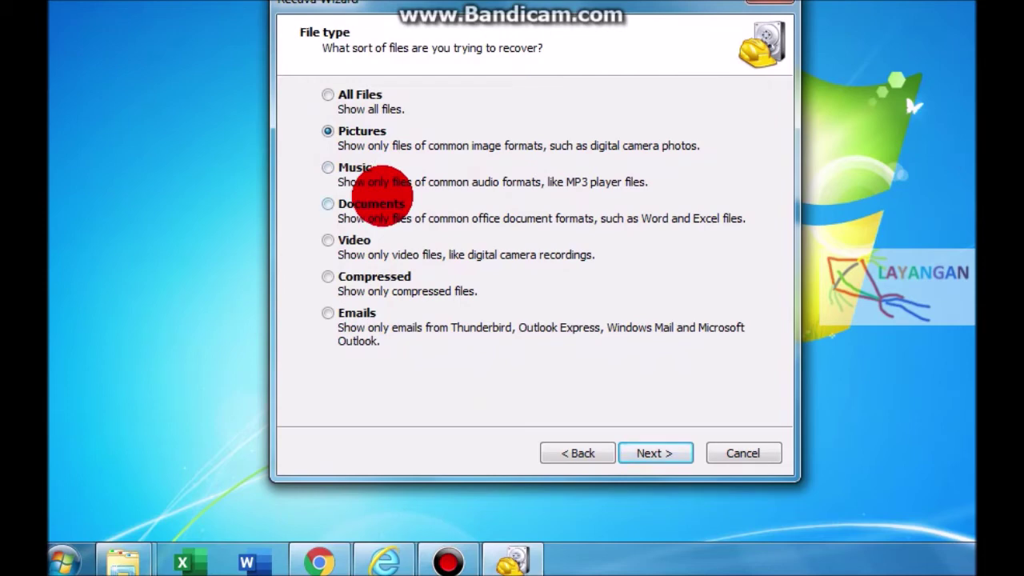
left_click(355, 205)
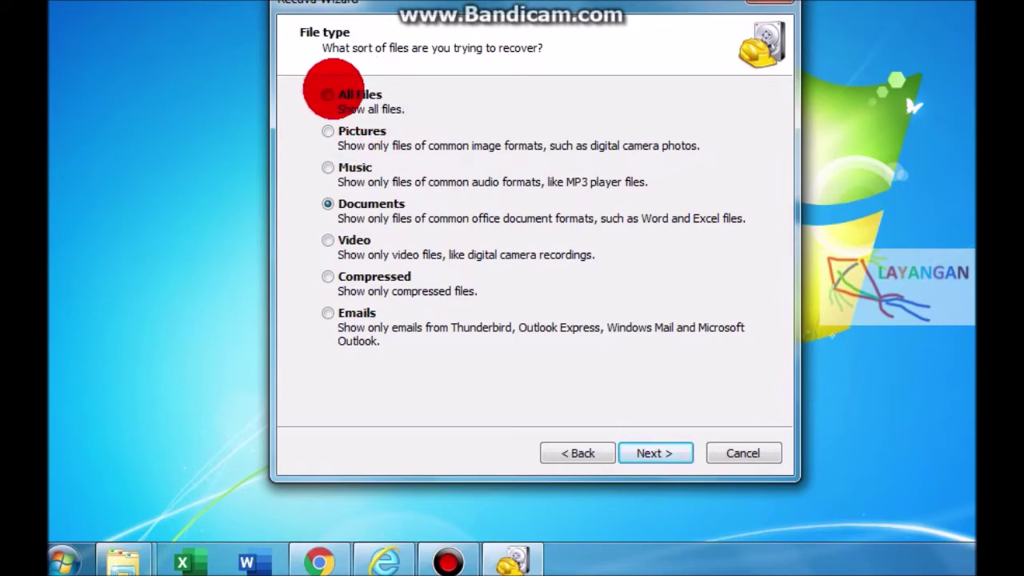
- Set the file type to recover to All Files and continue to the file location page
left_click(332, 96)
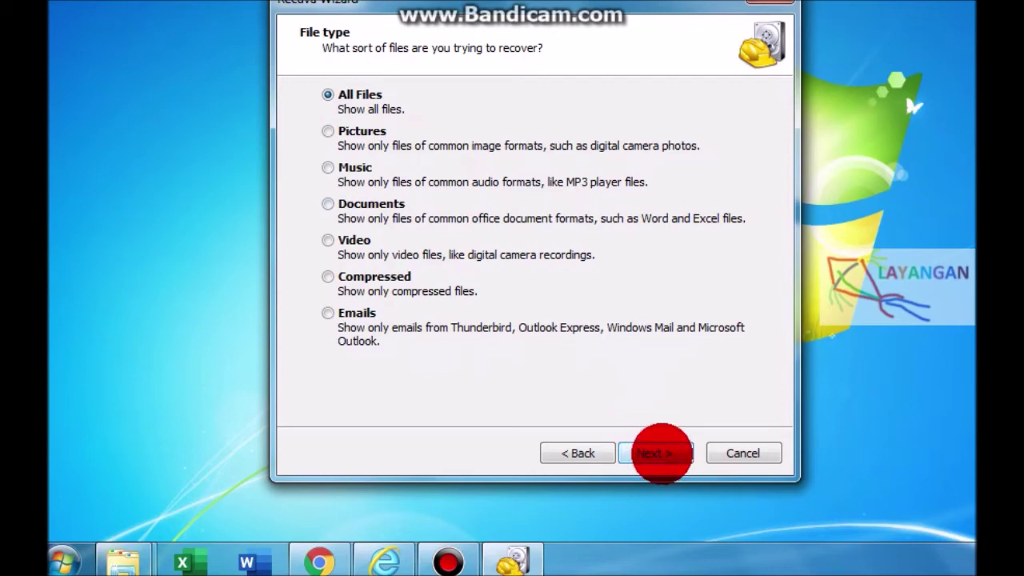
left_click(661, 453)
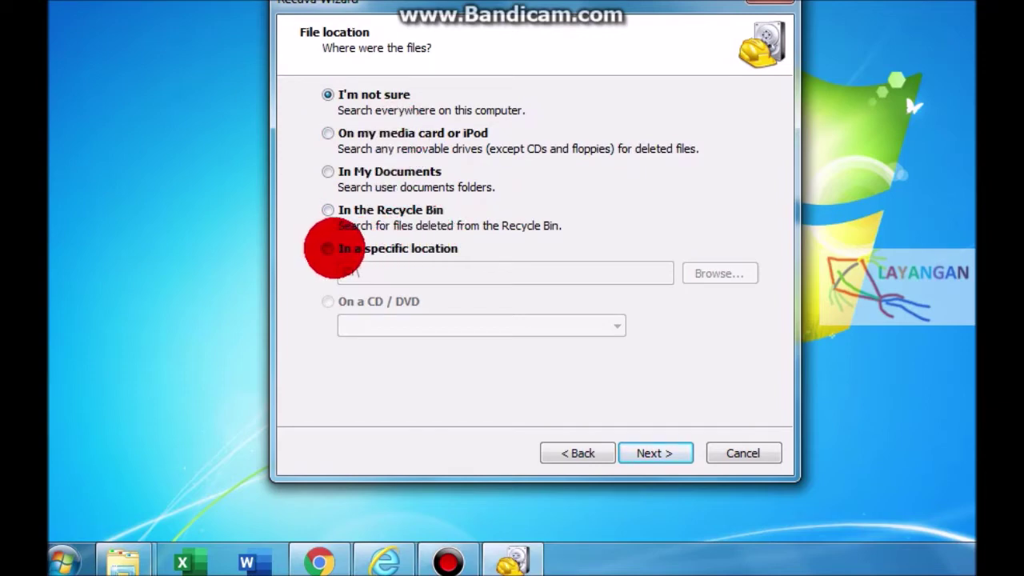
- Set the search to a specific location, Removable Disk (H:), and continue to the wizard's final page
left_click(328, 249)
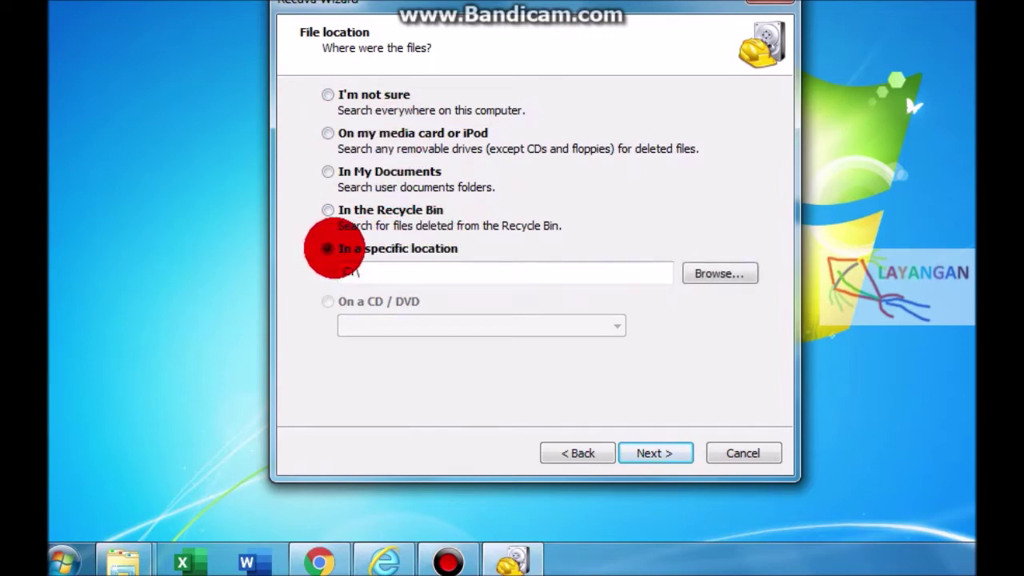
left_click(733, 275)
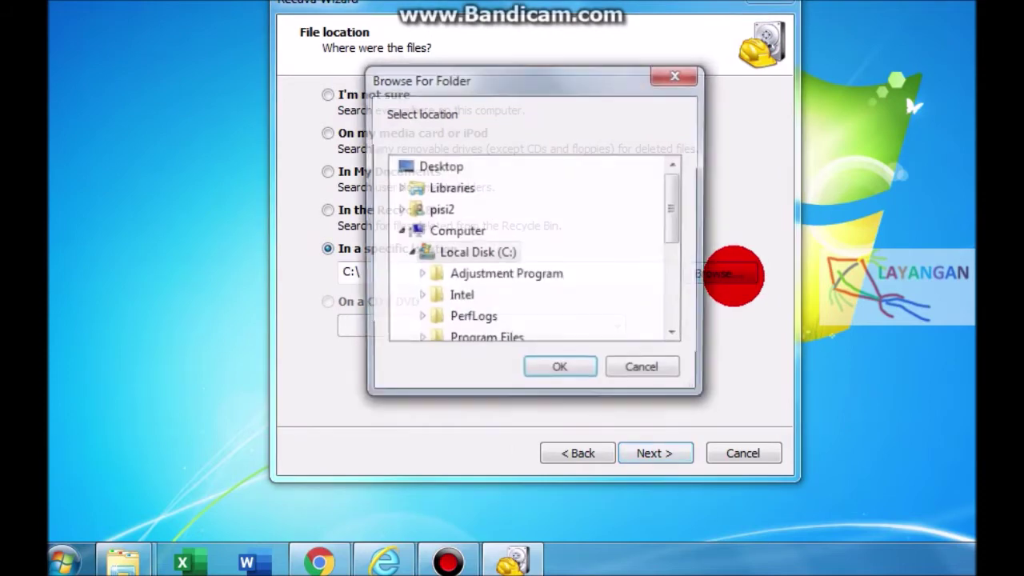
left_click_drag(677, 229, 681, 320)
left_click(464, 302)
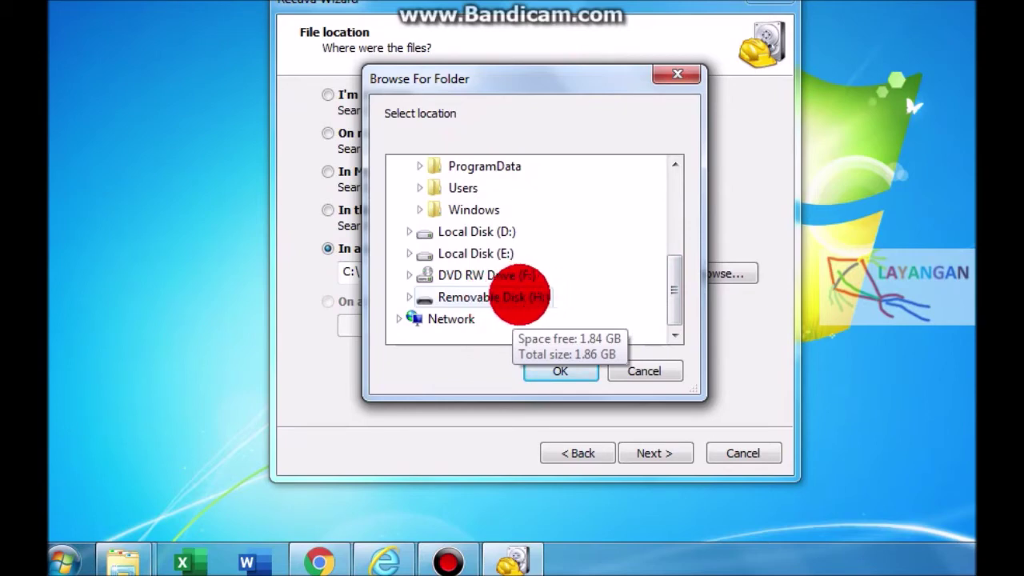
double_click(522, 296)
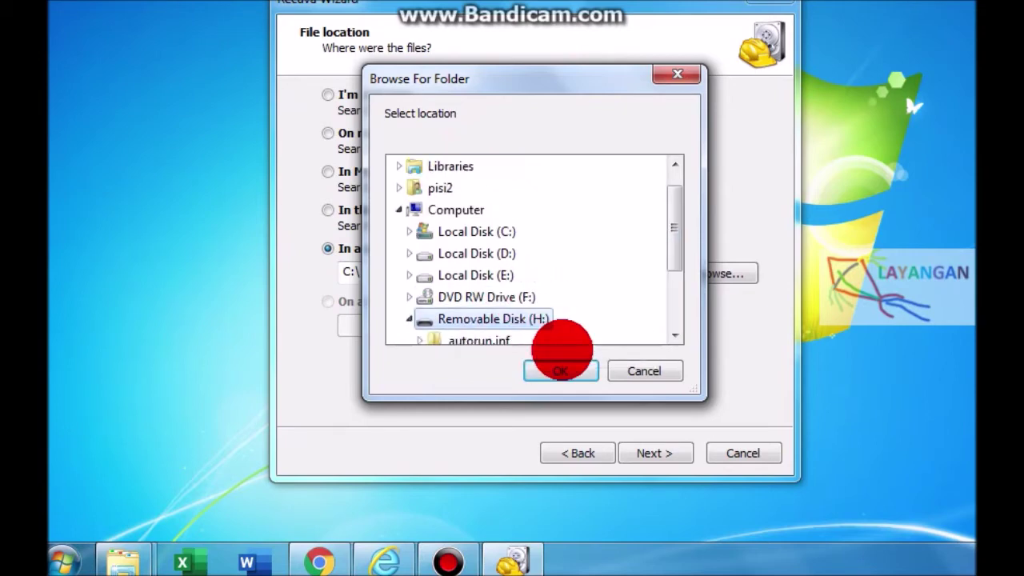
left_click(566, 370)
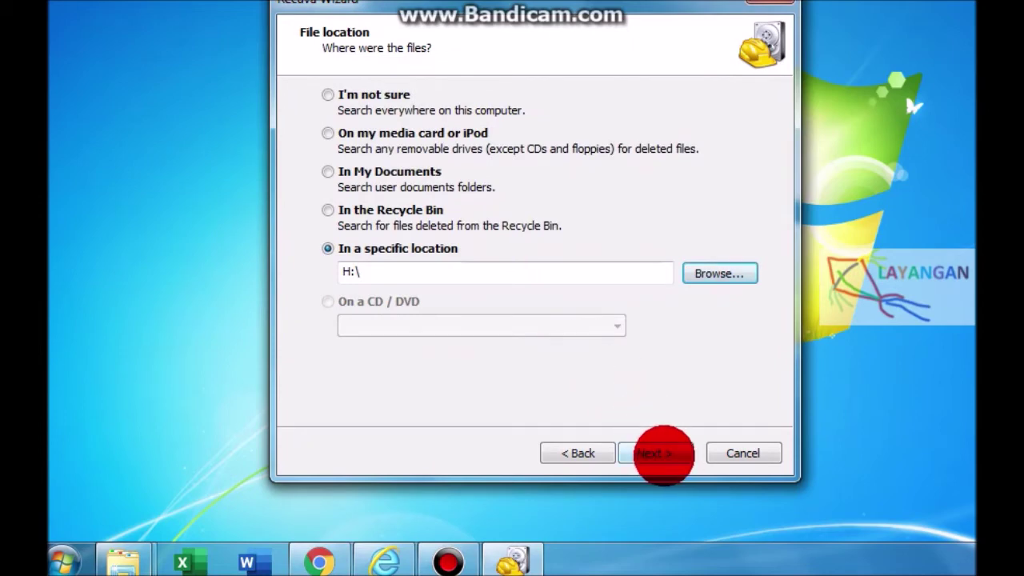
left_click(663, 455)
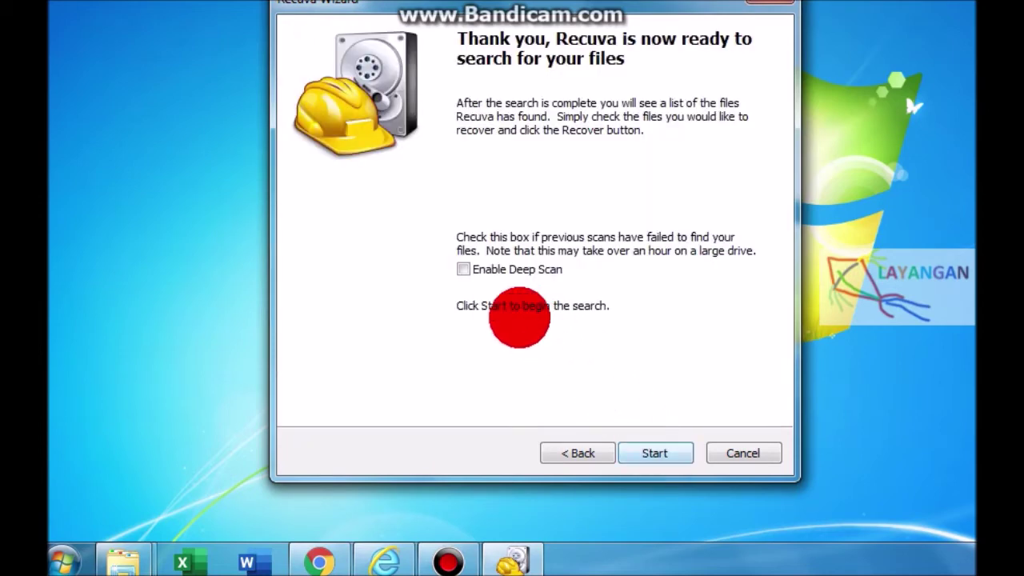
- Start the search for deleted files with Deep Scan left disabled
left_click(464, 268)
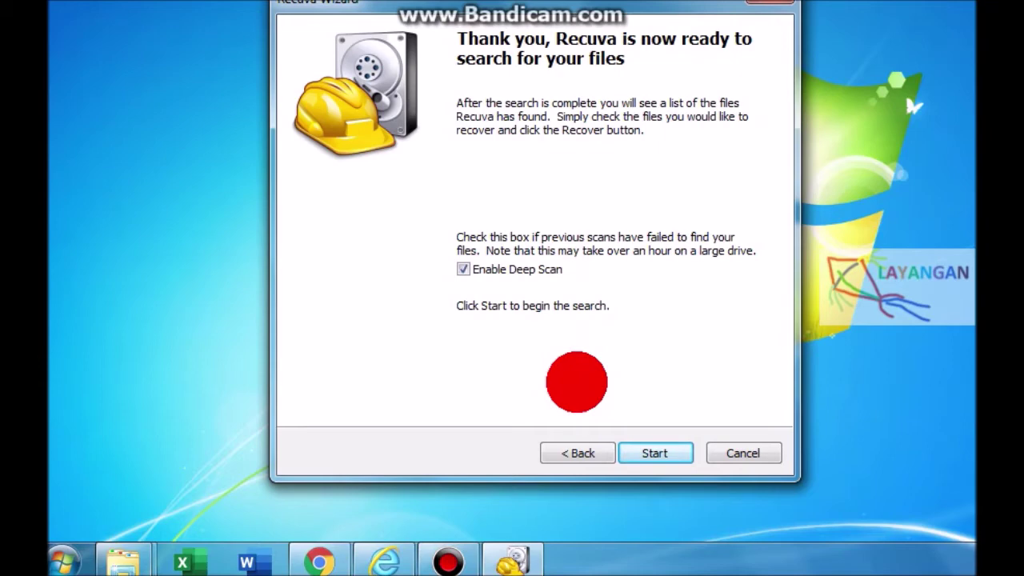
left_click(463, 269)
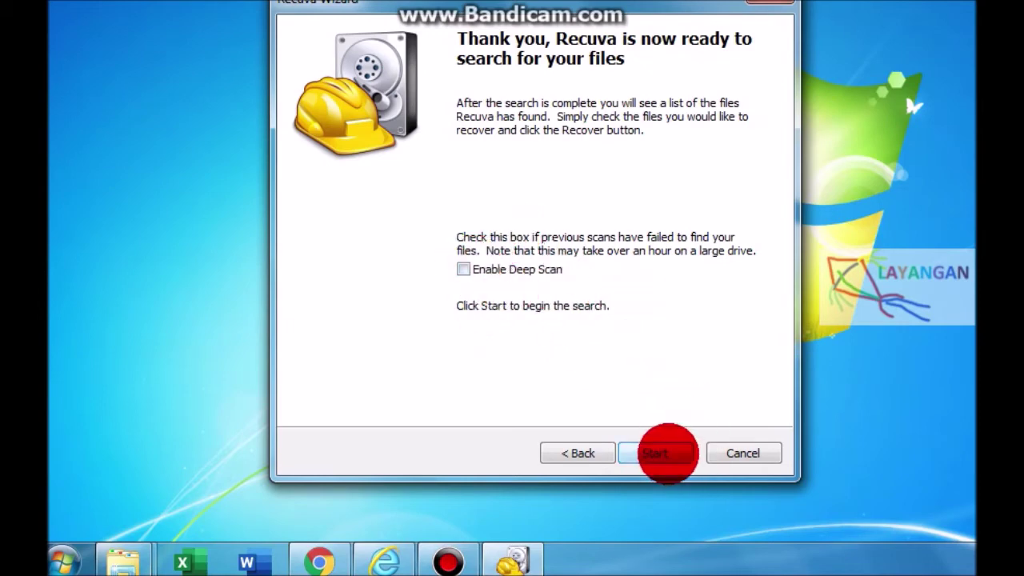
left_click(668, 454)
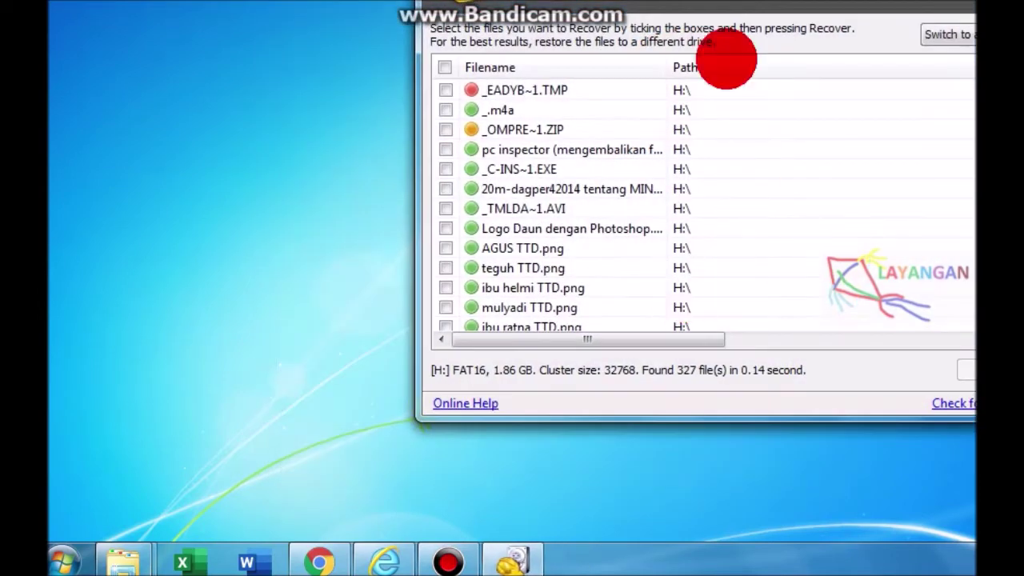
- Examine the list of deleted files on H:, comparing entries with green, orange and red status markers
left_click_drag(715, 9, 504, 20)
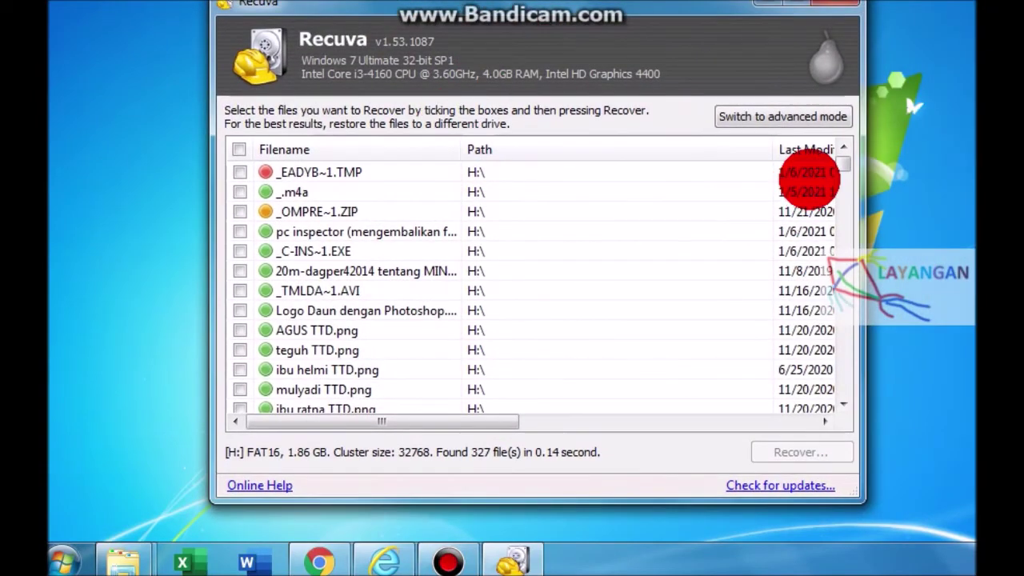
scroll(839, 164, "down", 3)
left_click_drag(840, 168, 300, 232)
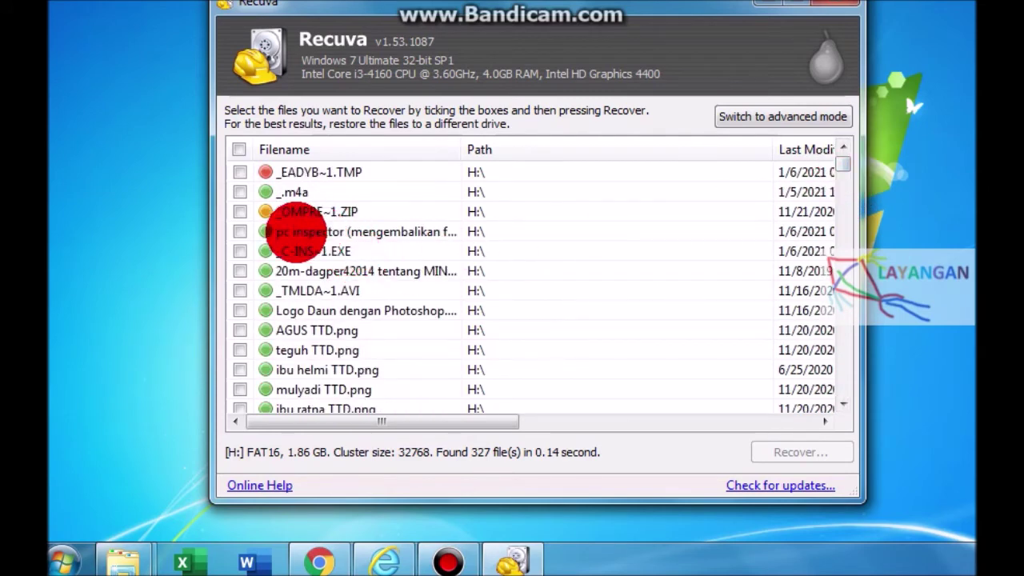
left_click(300, 232)
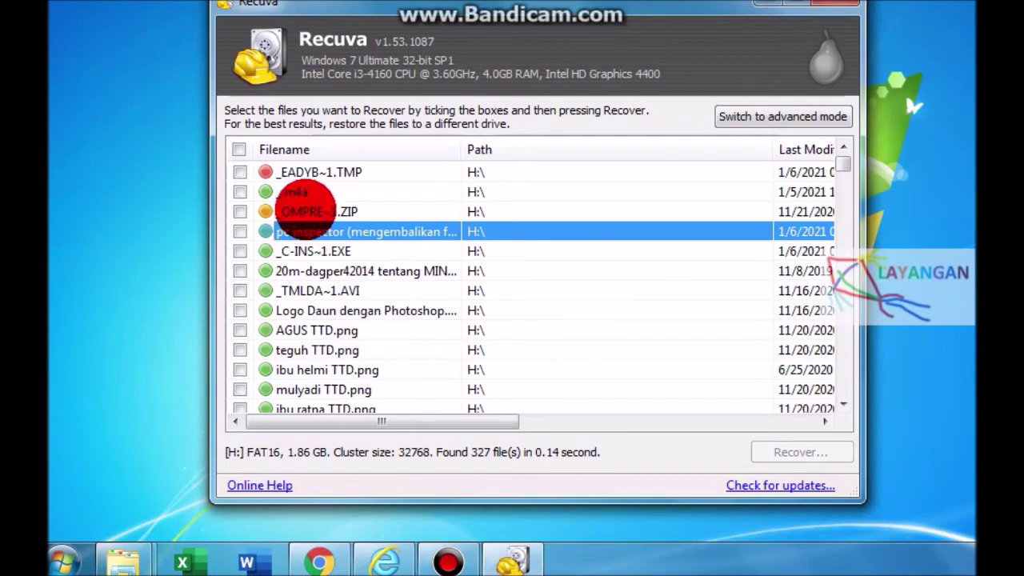
left_click(306, 209)
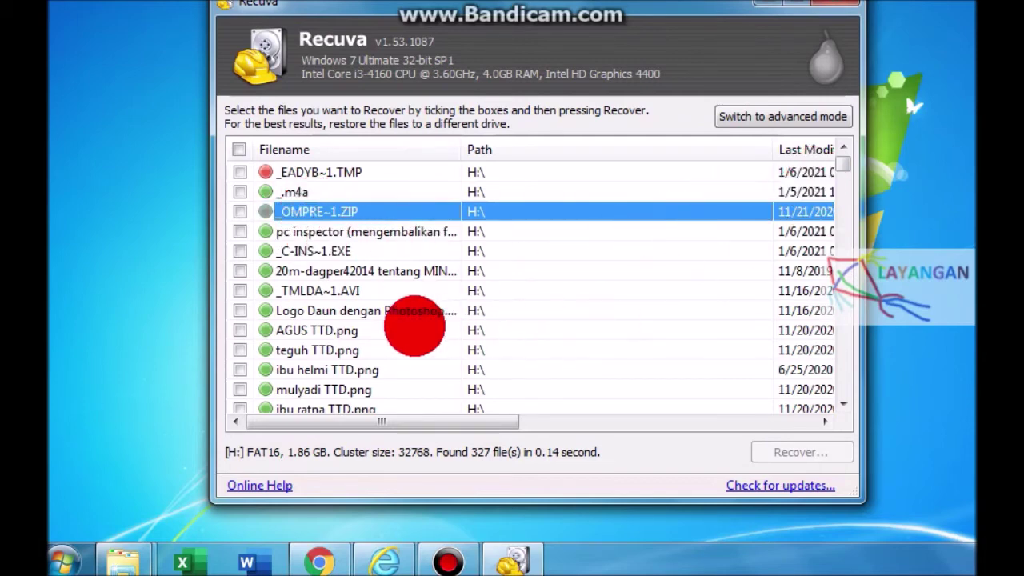
scroll(412, 328, "down", 5)
scroll(328, 249, "up", 1)
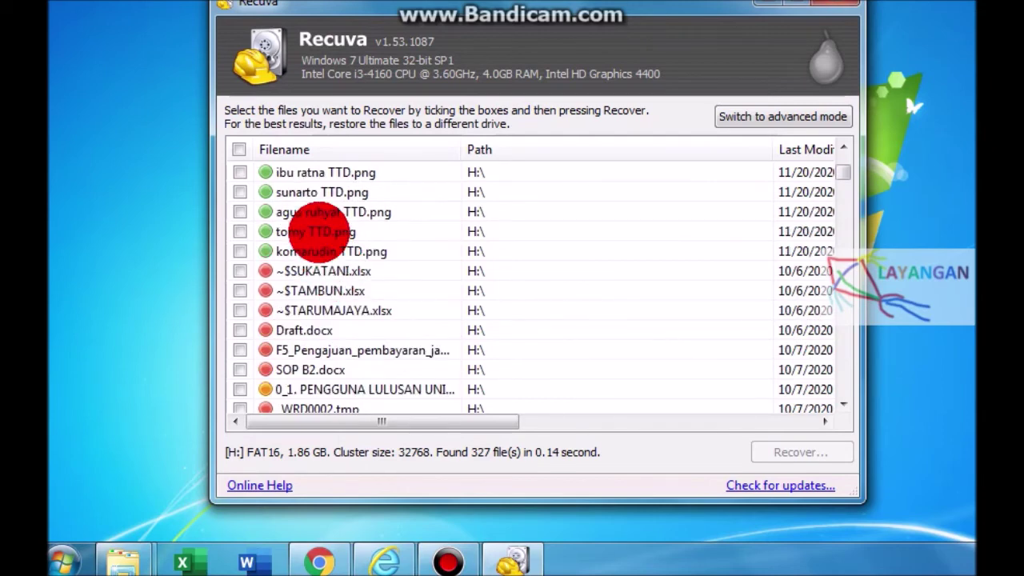
left_click(321, 231)
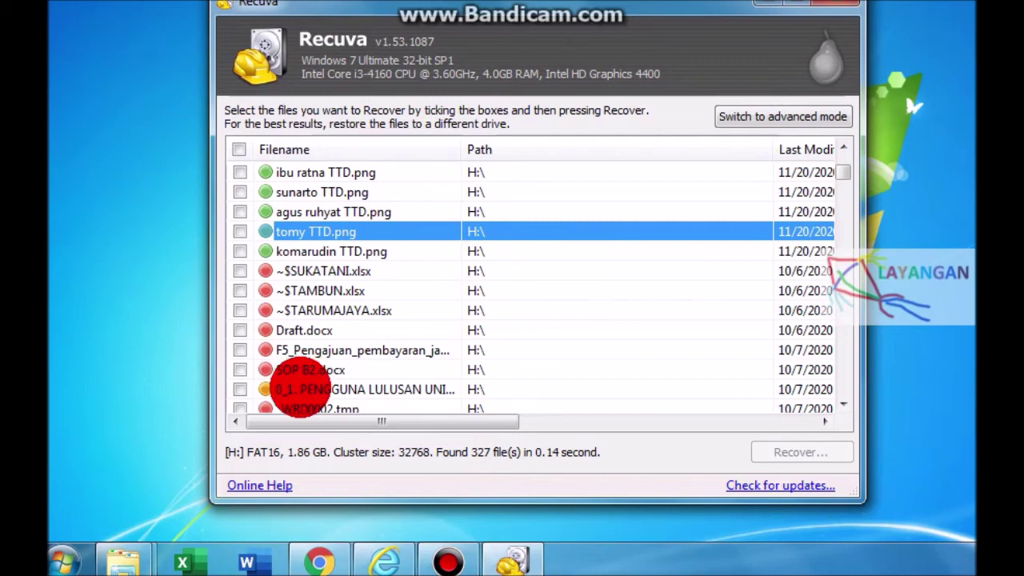
left_click(301, 390)
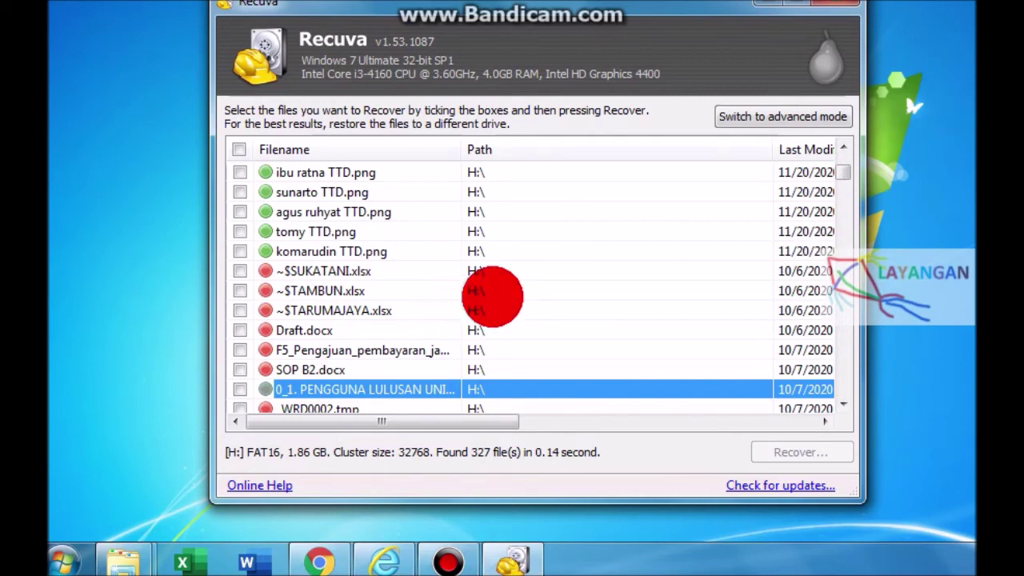
left_click(296, 350)
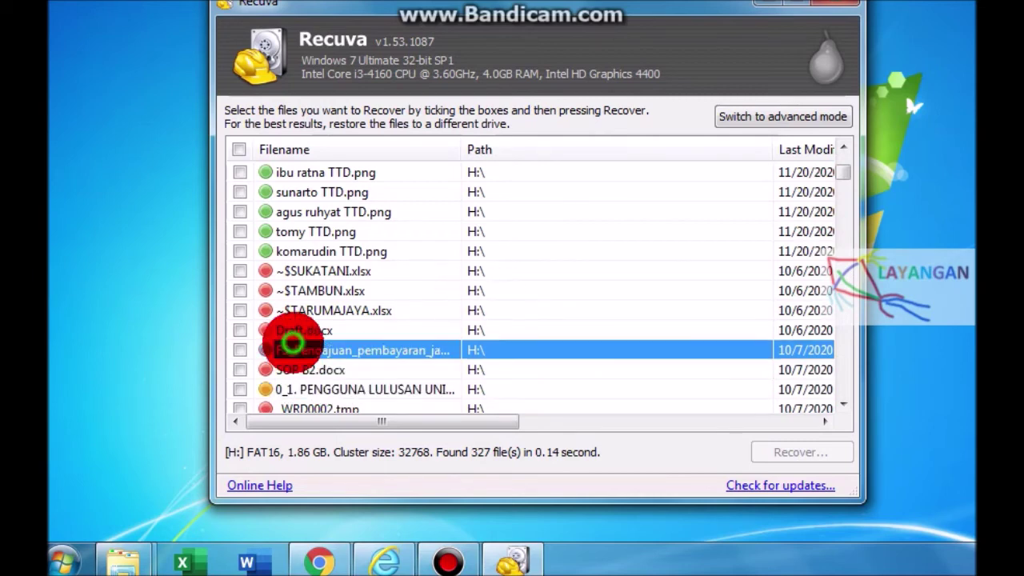
left_click(314, 311)
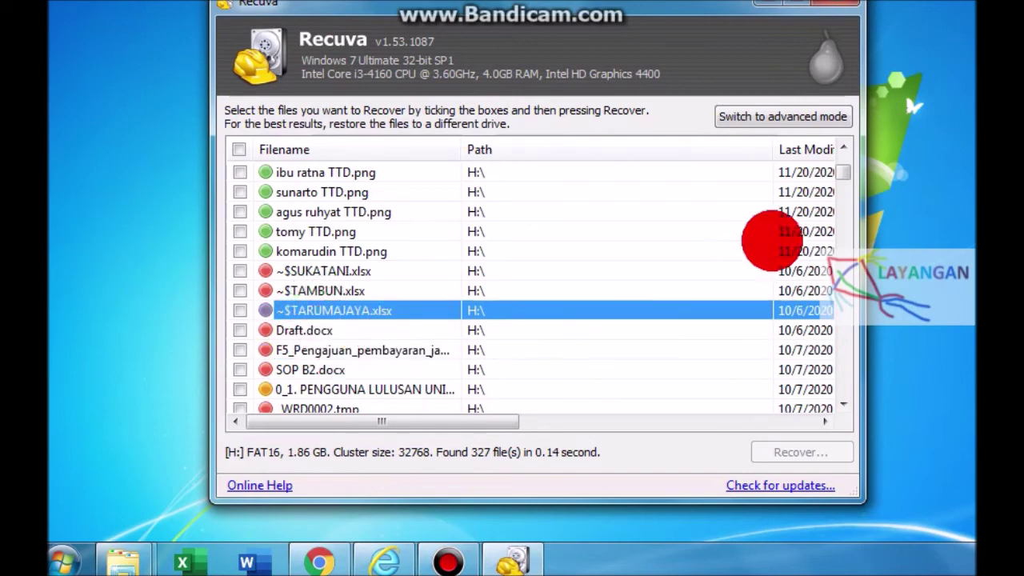
- Mark _ON1.PNG, _ON2A.PNG, _ON2B.PNG and _ON3A.PNG from H:\KONTRAKAN for recovery
left_click_drag(843, 171, 845, 370)
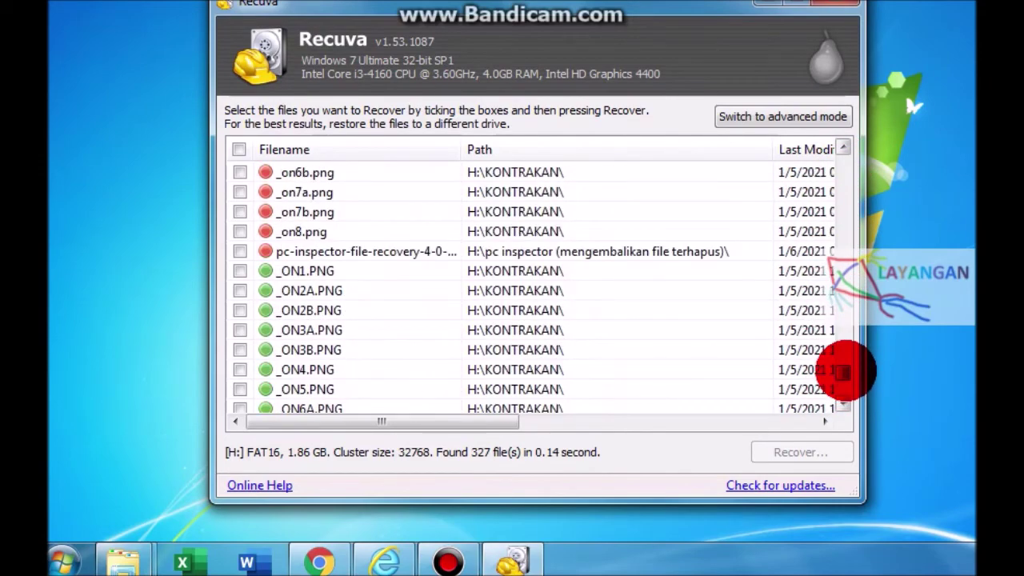
left_click(297, 270)
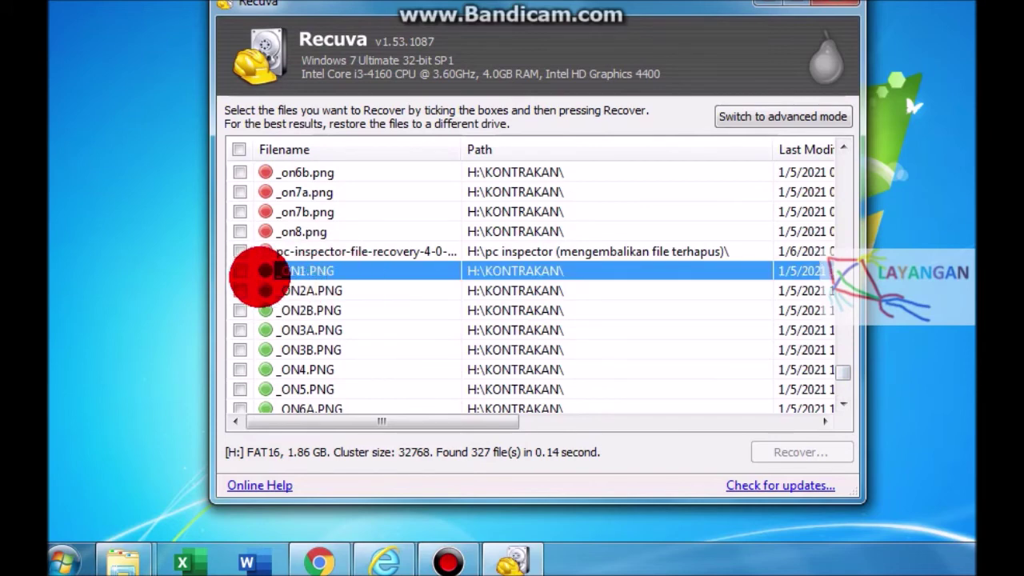
left_click(240, 271)
left_click(240, 290)
left_click(240, 311)
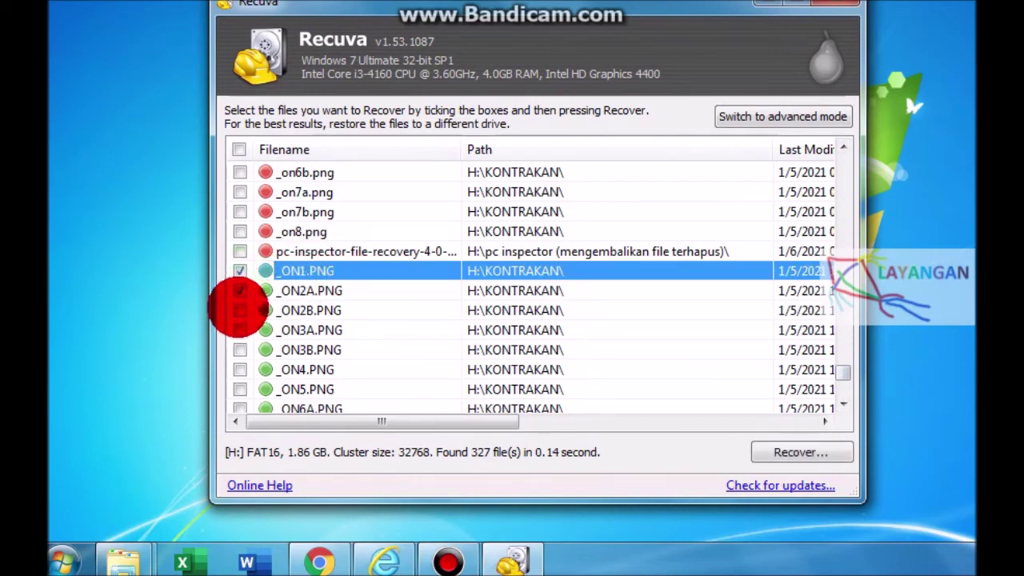
mouse_move(842, 370)
left_mouse_down()
mouse_move(844, 384)
mouse_move(848, 365)
mouse_move(846, 374)
left_mouse_up()
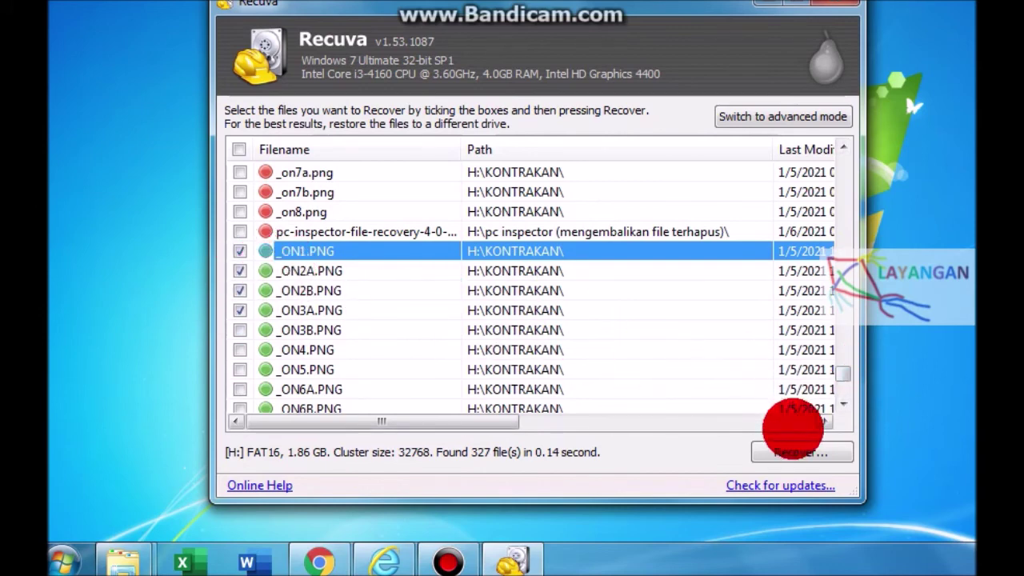
- Recover the marked PNG files to Local Disk (C:), dismiss the completion report and close Recuva
left_click(795, 448)
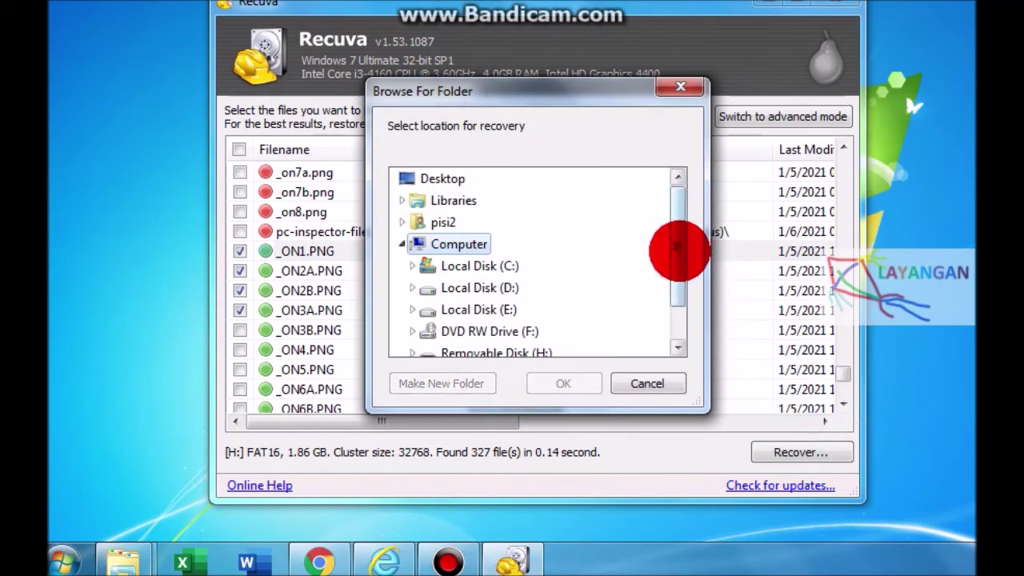
mouse_move(678, 249)
left_mouse_down()
mouse_move(677, 277)
mouse_move(676, 267)
left_mouse_up()
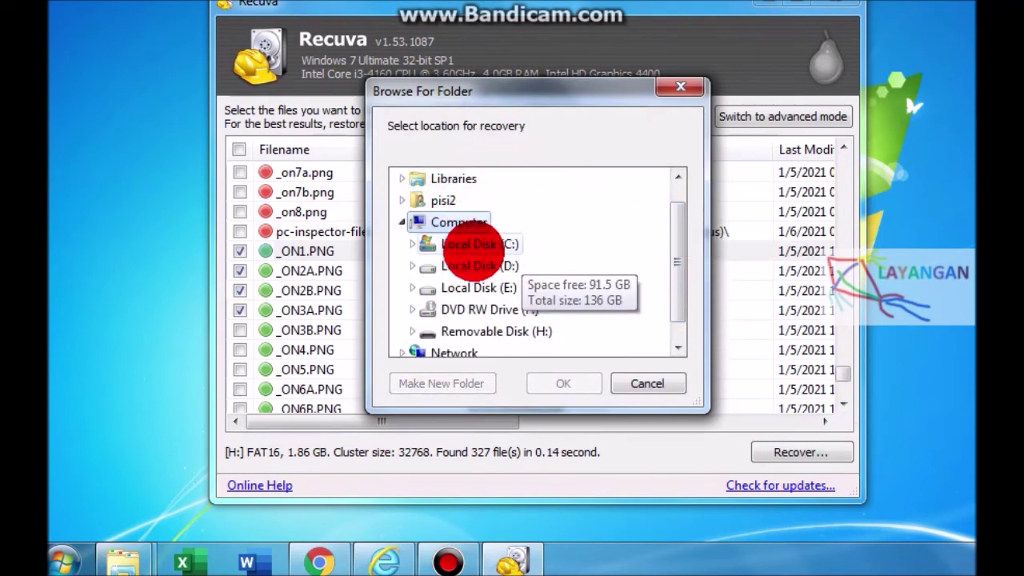
left_click(500, 244)
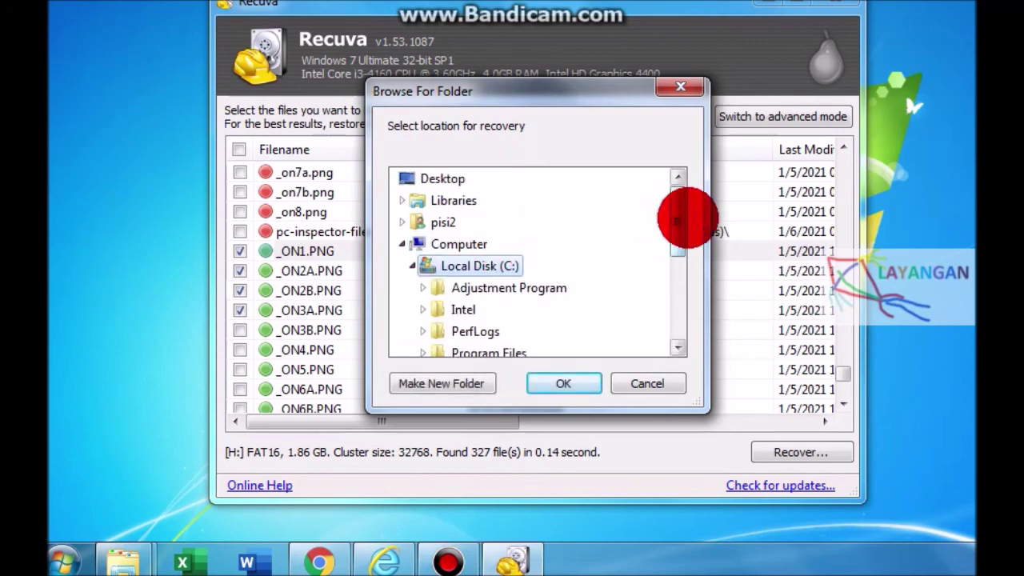
left_click_drag(679, 221, 567, 377)
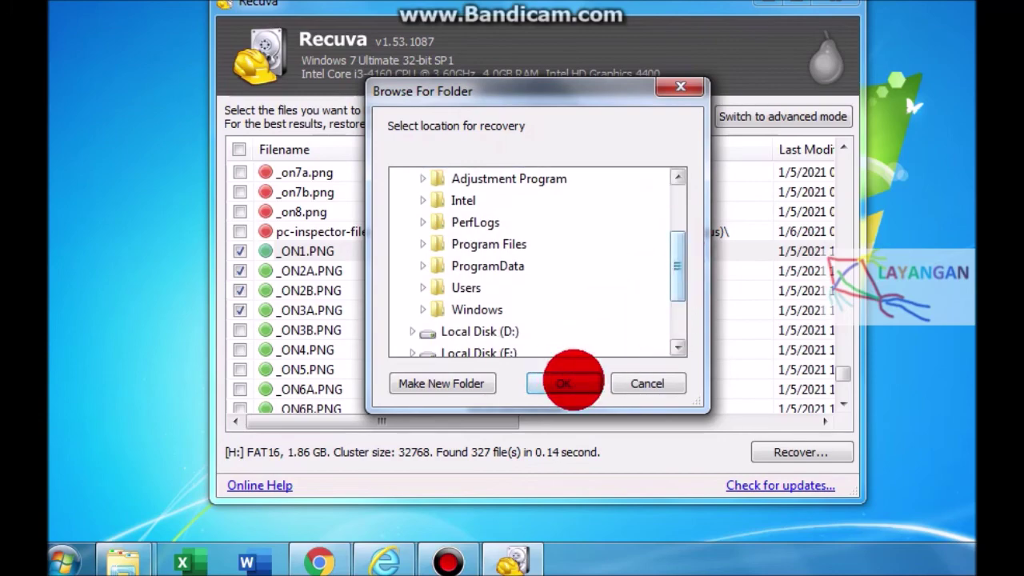
left_click(572, 382)
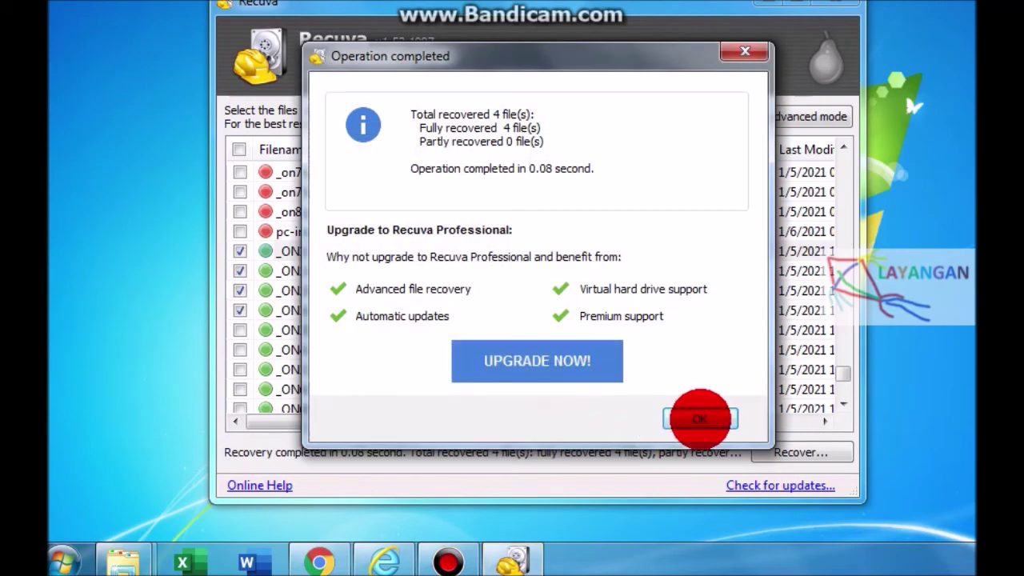
left_click(708, 419)
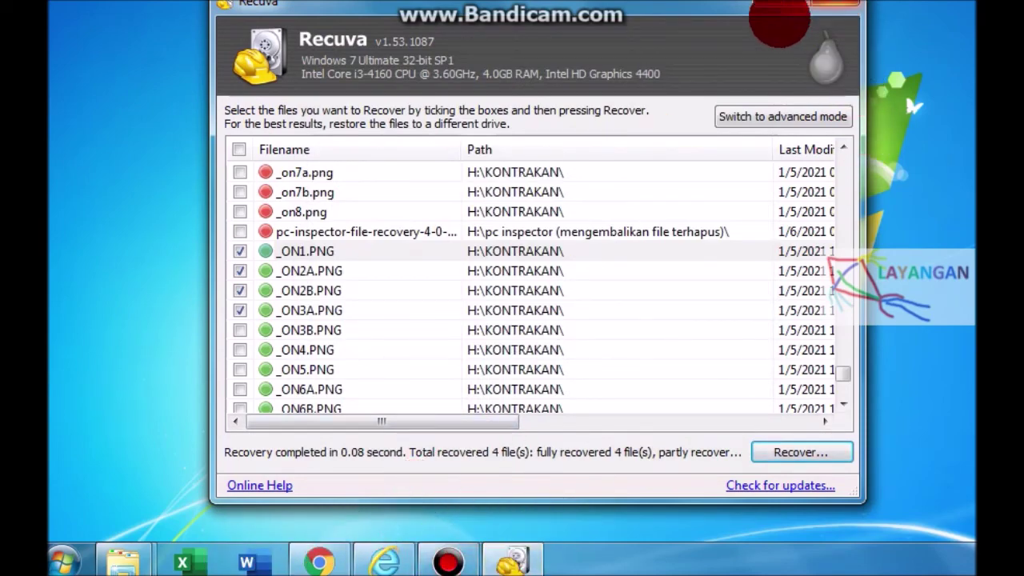
left_click_drag(725, 4, 726, 34)
left_click(832, 28)
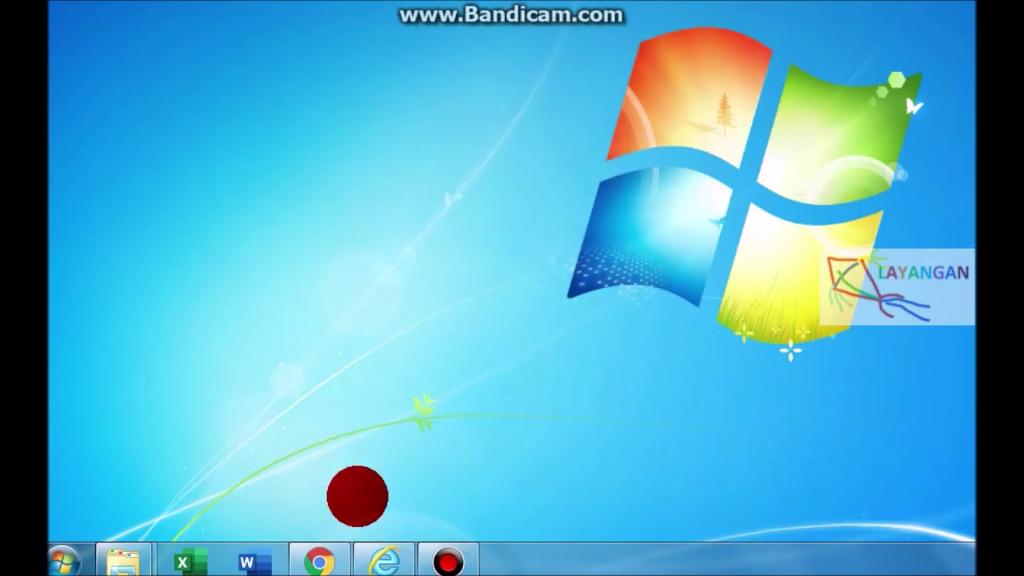
- Switch to Windows Explorer and open the root of Local Disk (C:) to check the recovered PNG files
mouse_move(132, 554)
left_click(167, 464)
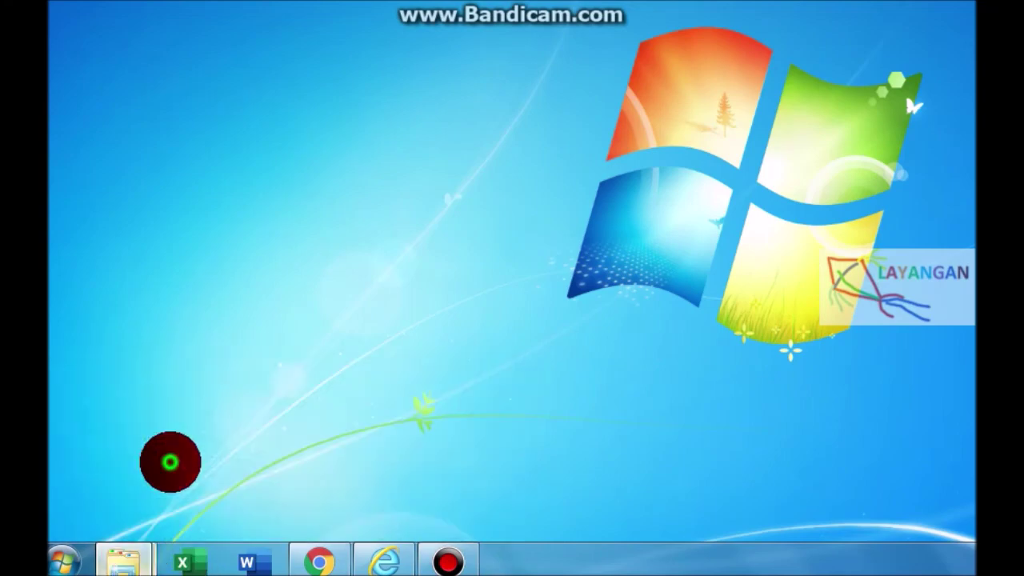
left_click(240, 272)
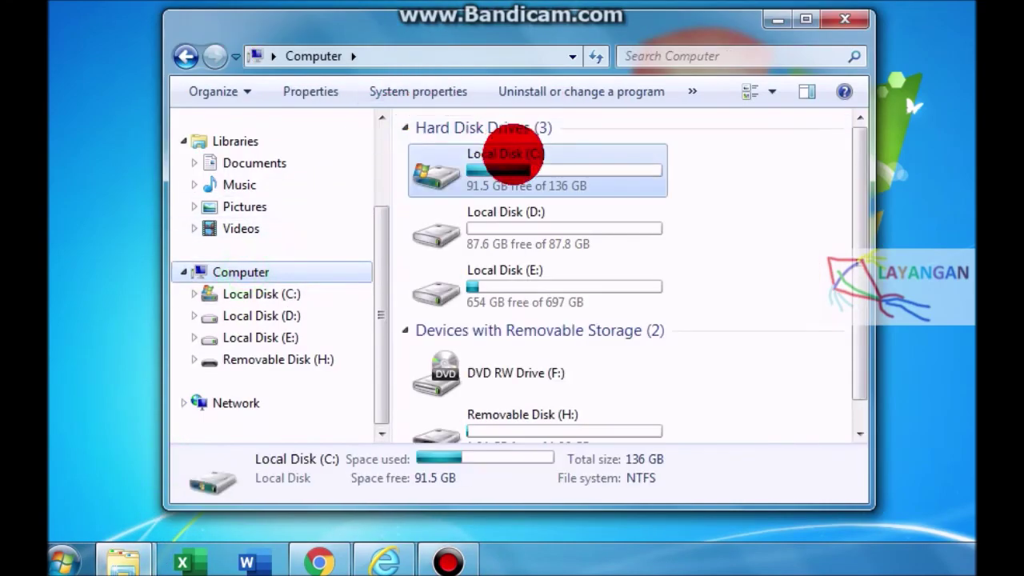
left_click(284, 294)
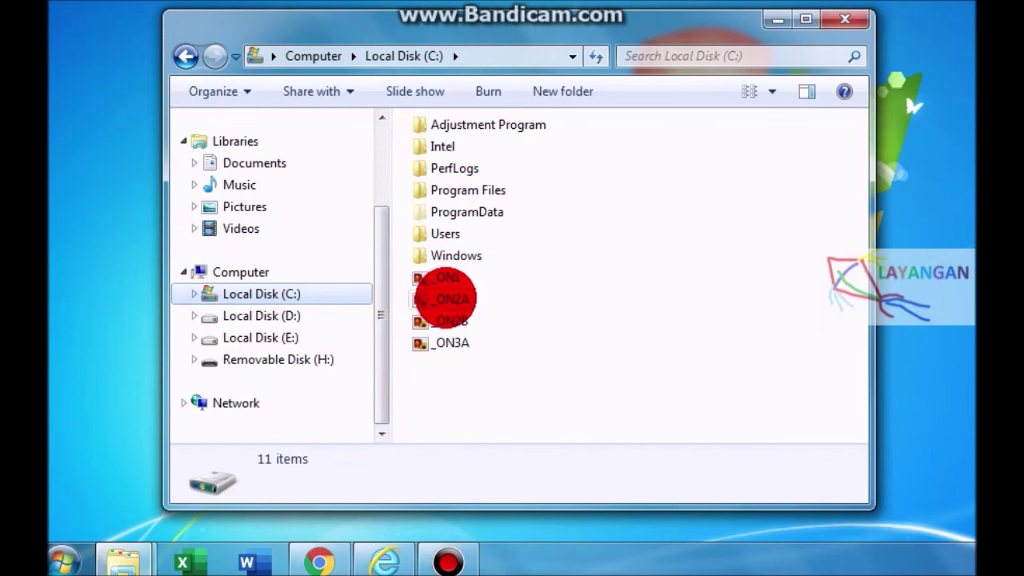